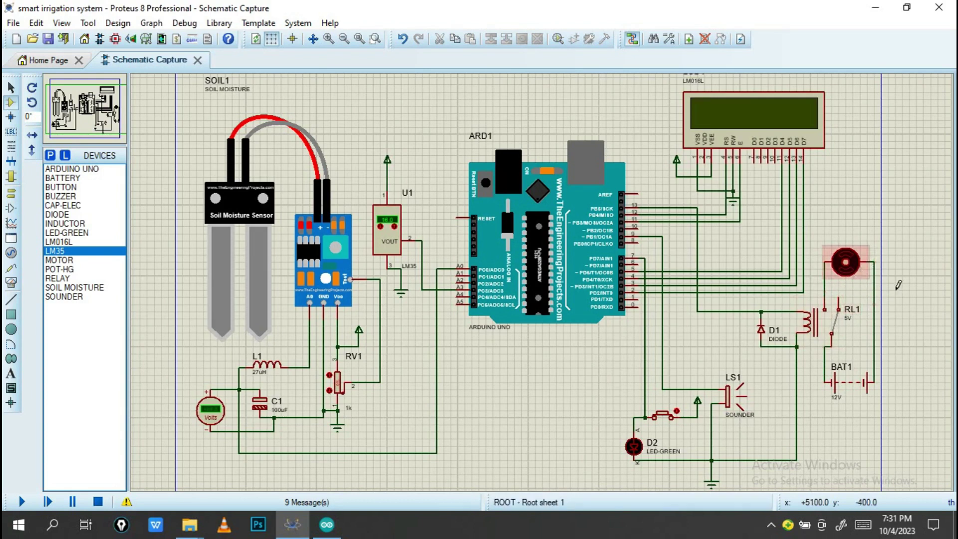
Step: Wire the motor terminal to the vertical wire junction beside relay RL1
click(882, 262)
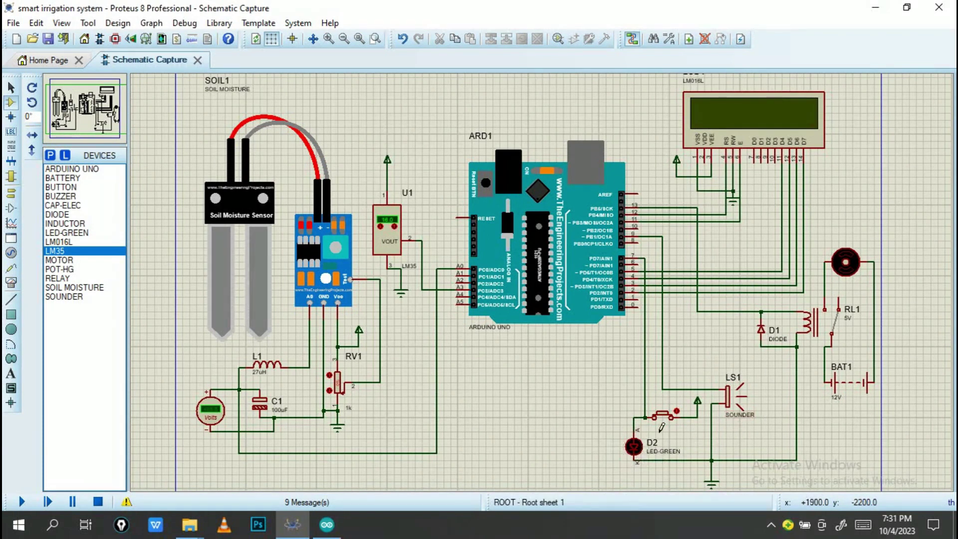
mouse_move(292, 524)
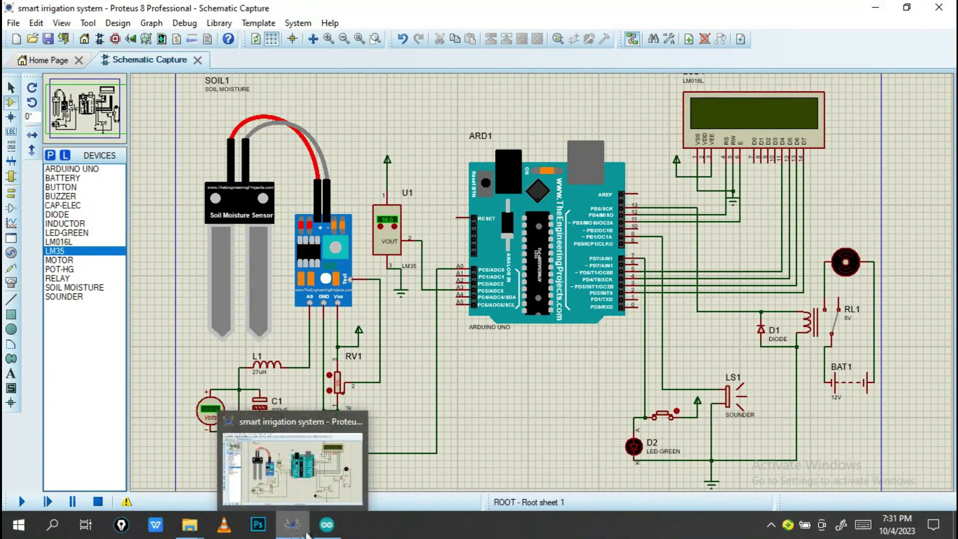
click(326, 524)
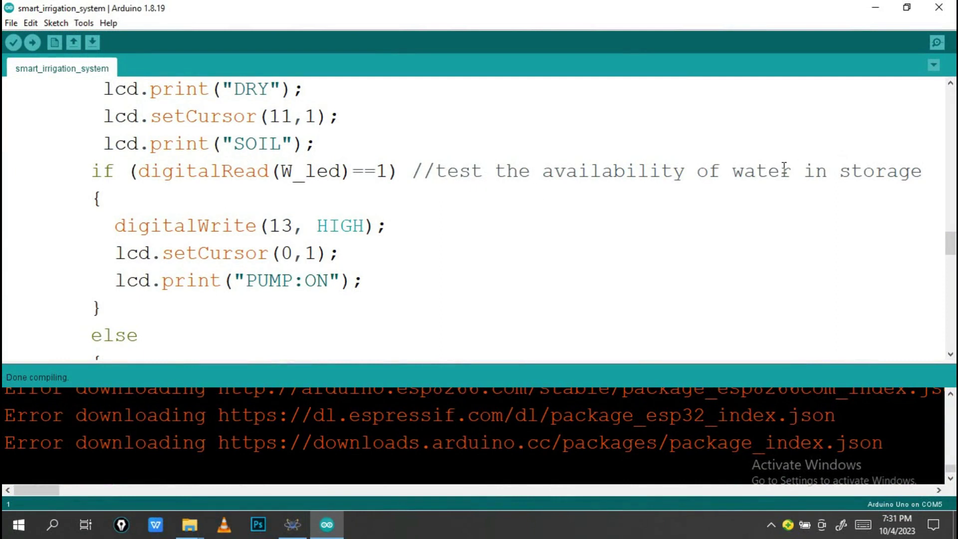
click(292, 524)
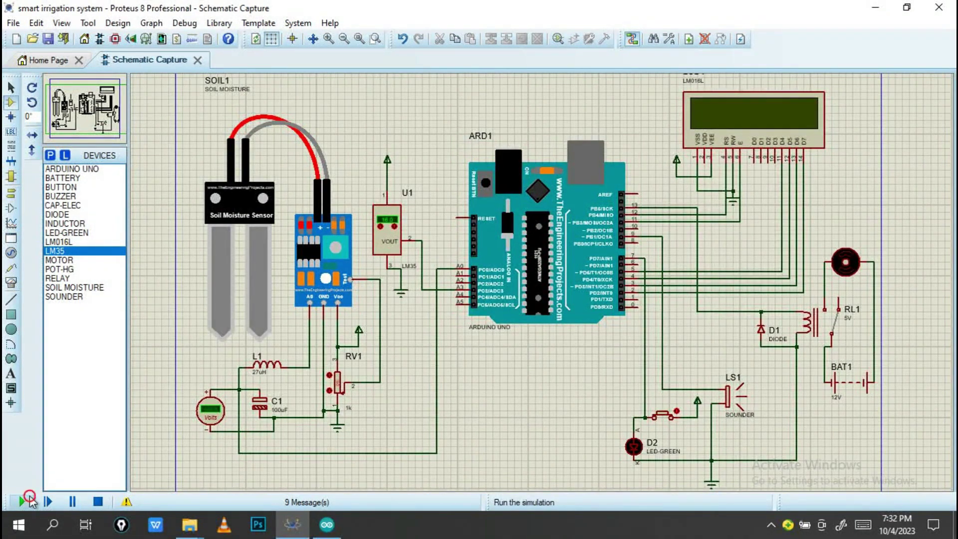
Step: Run the simulation and press the water push button near D2, showing 11°C, wet soil, pump off
click(29, 498)
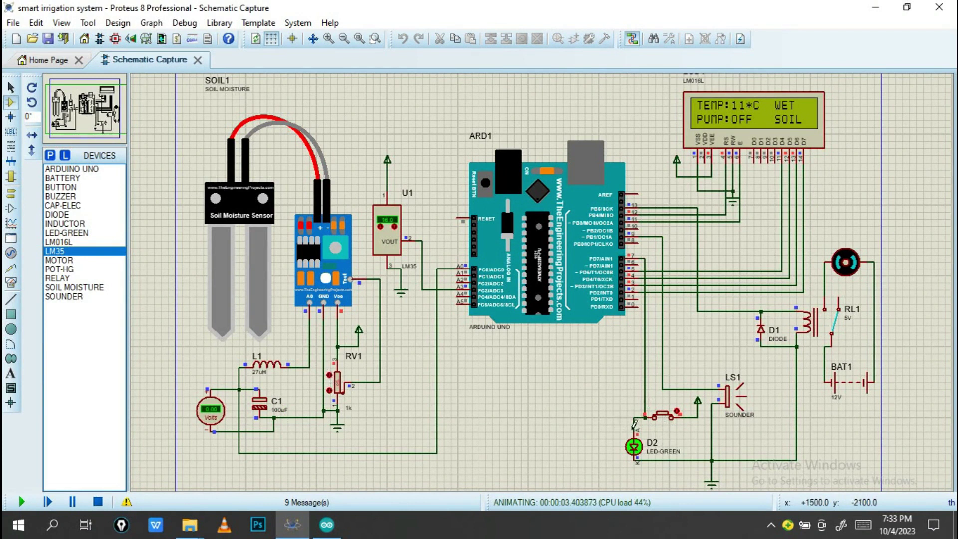
click(663, 418)
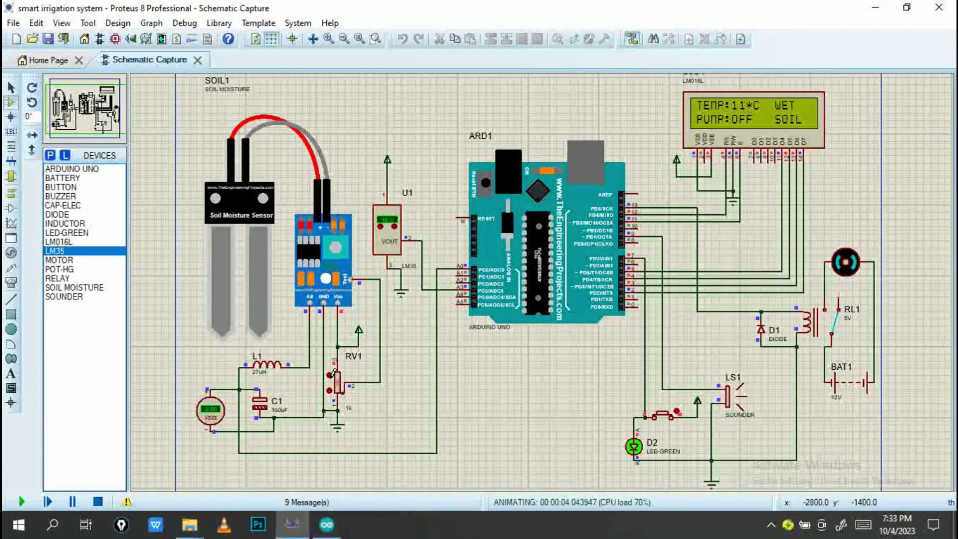
Step: Raise potentiometer RV1's moisture voltage until the LCD shows DRY SOIL and PUMP ON
click(329, 377)
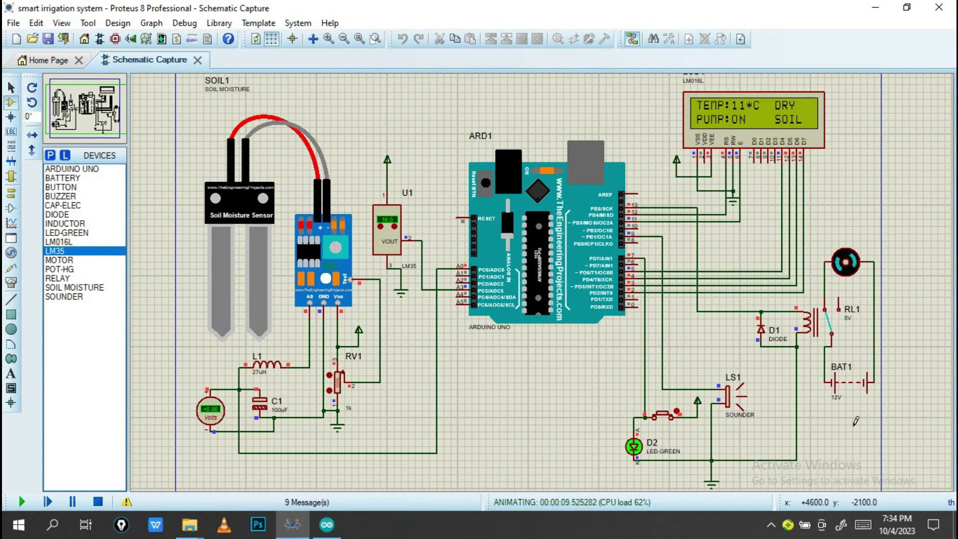
click(665, 418)
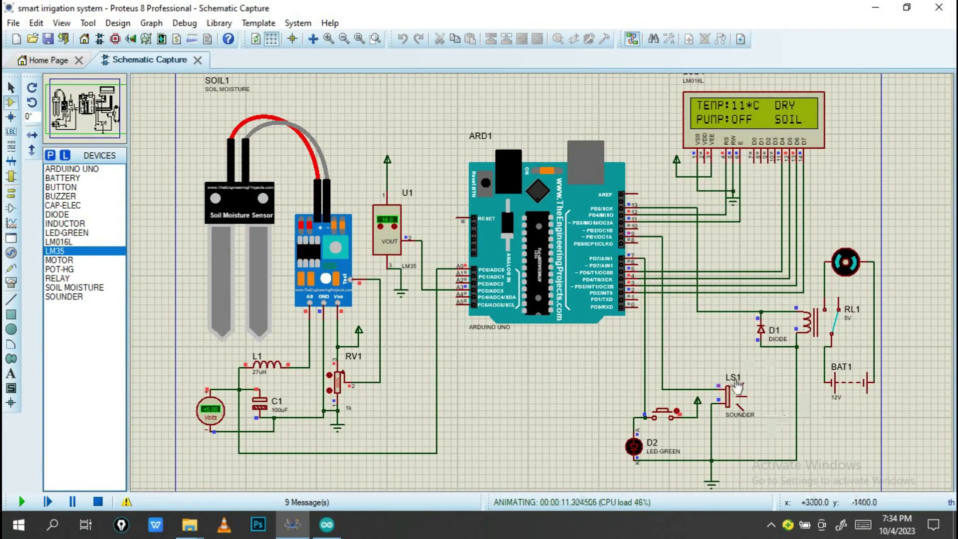
click(654, 413)
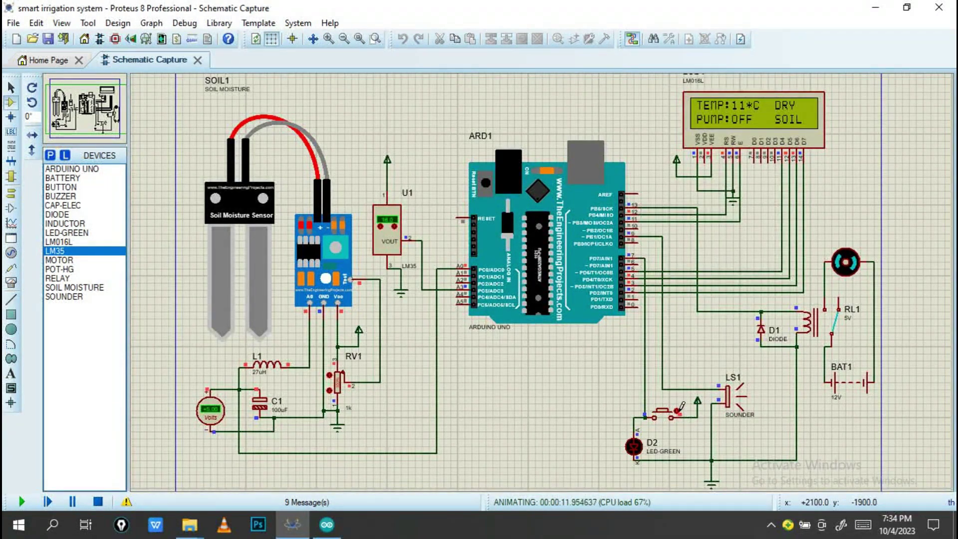
click(678, 409)
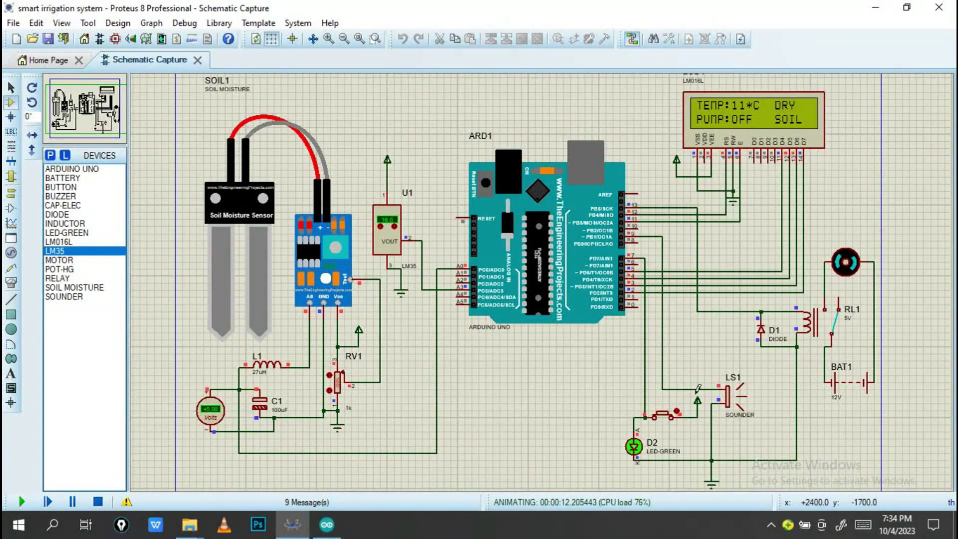